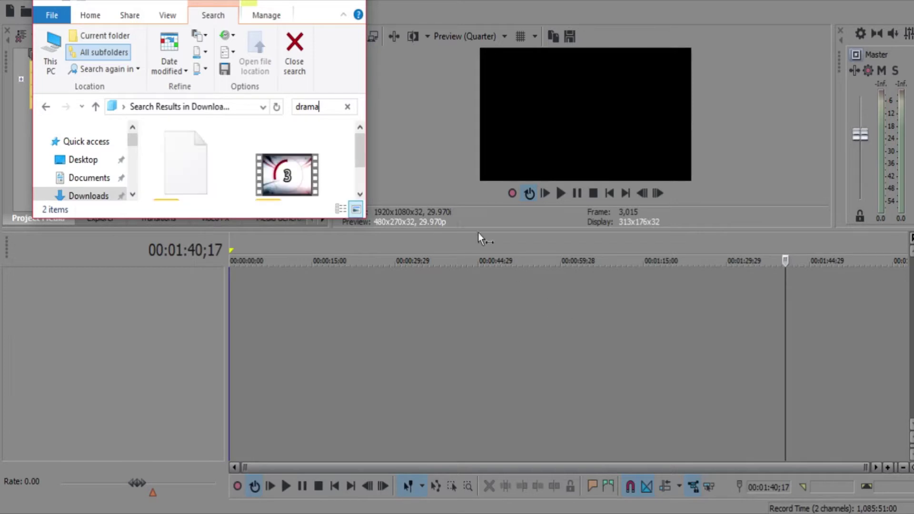
# Place Drama Alert Intro.mp4 at the start of the timeline and select the clip.
pyautogui.moveTo(292, 180); pyautogui.dragTo(262, 363)
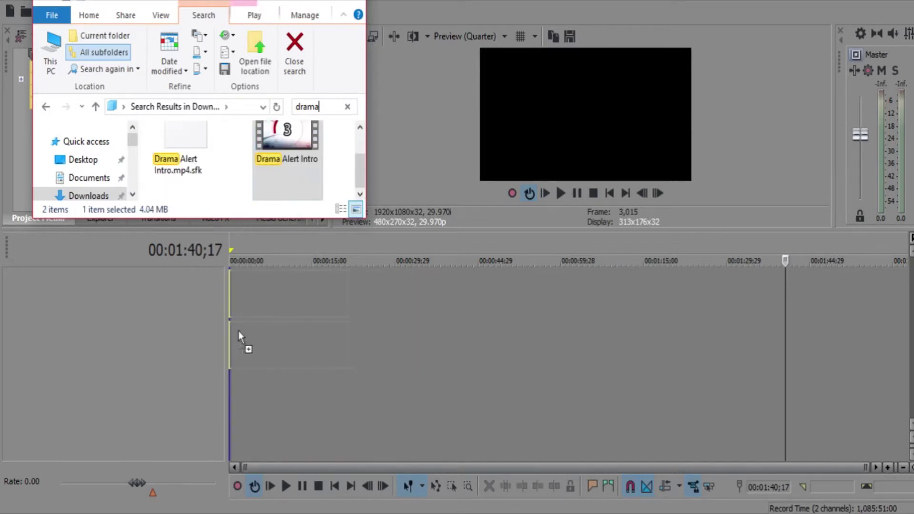
pyautogui.moveTo(239, 331); pyautogui.dragTo(239, 333)
pyautogui.click(240, 307)
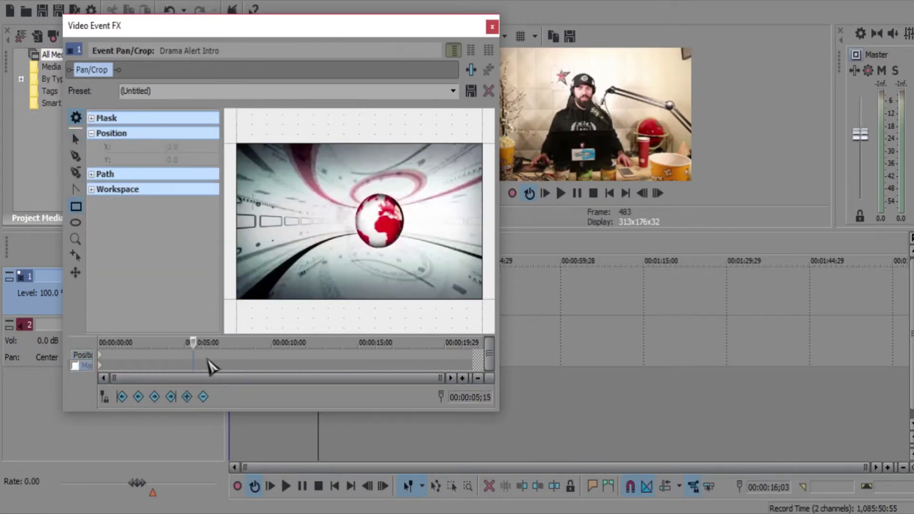
# Tighten the Pan/Crop box on the man at 15;12, then widen it slightly at 16;19.
pyautogui.moveTo(301, 356); pyautogui.dragTo(370, 353)
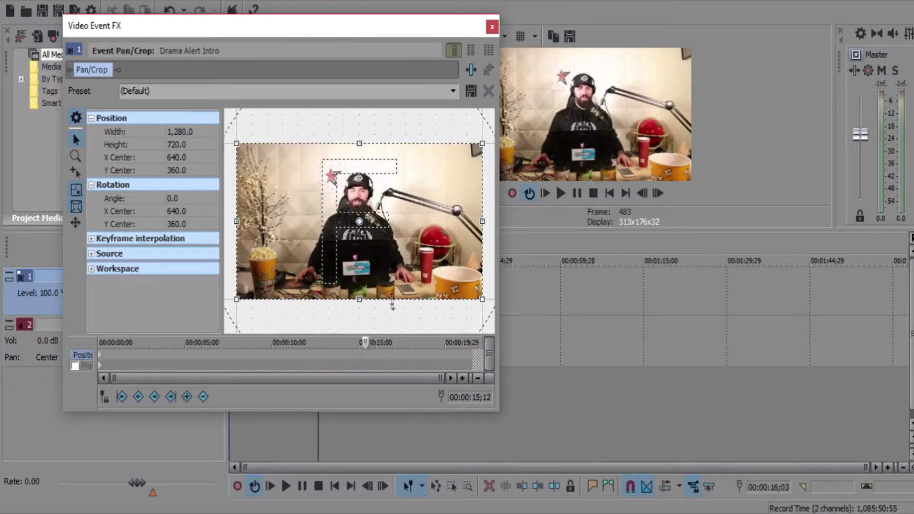
pyautogui.moveTo(392, 304)
pyautogui.mouseDown()
pyautogui.moveTo(397, 256)
pyautogui.moveTo(386, 194)
pyautogui.mouseUp()
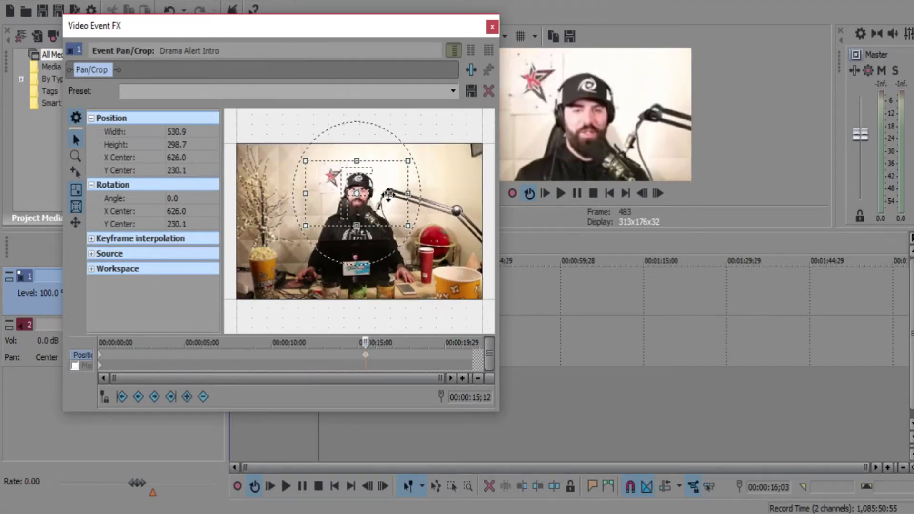
pyautogui.click(386, 366)
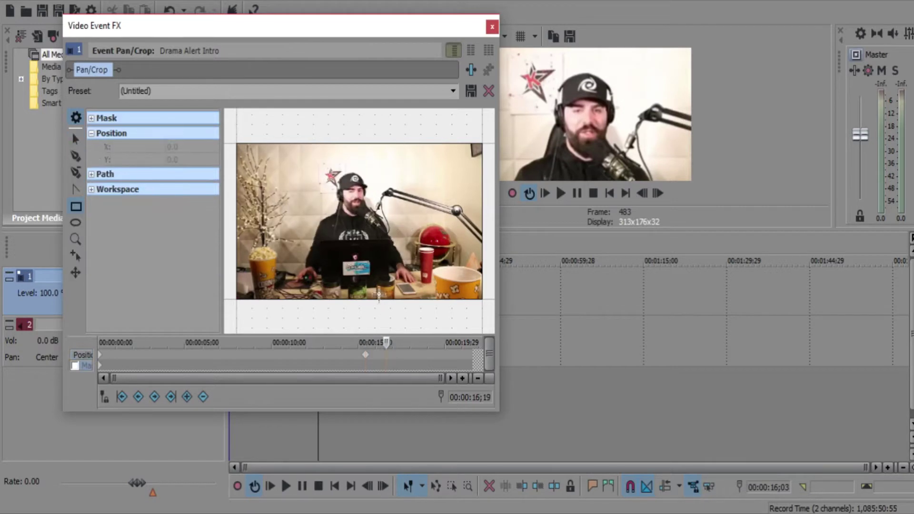
pyautogui.click(82, 356)
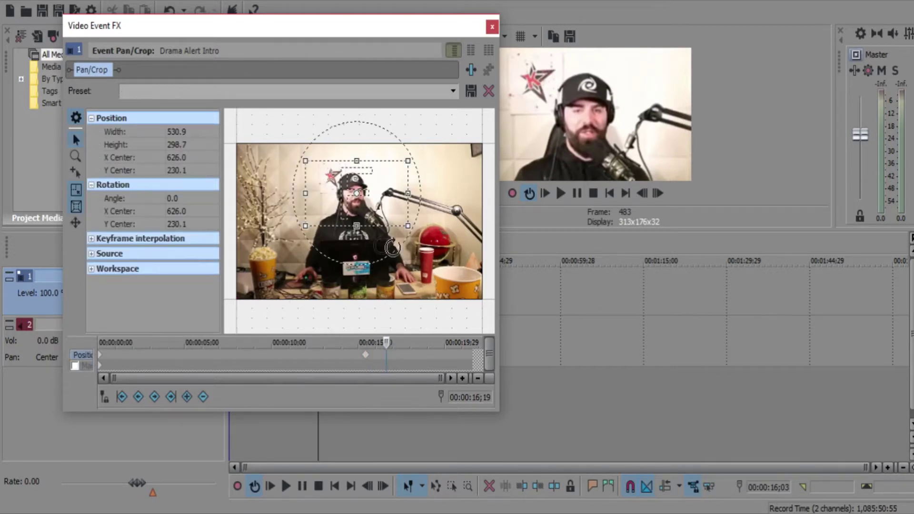
pyautogui.moveTo(385, 227); pyautogui.dragTo(384, 234)
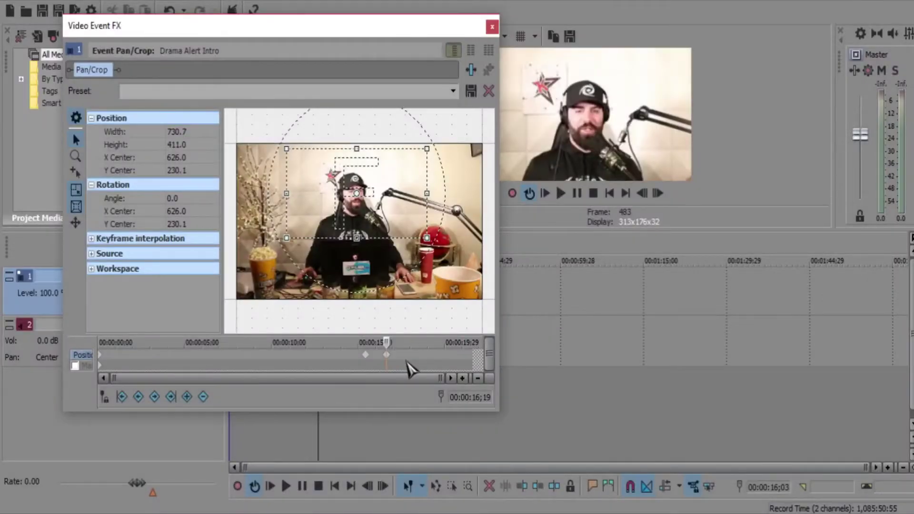
pyautogui.click(407, 364)
# Add wider Pan/Crop framing keyframes around 13–14 seconds, ahead of the zoom sequence.
pyautogui.click(91, 353)
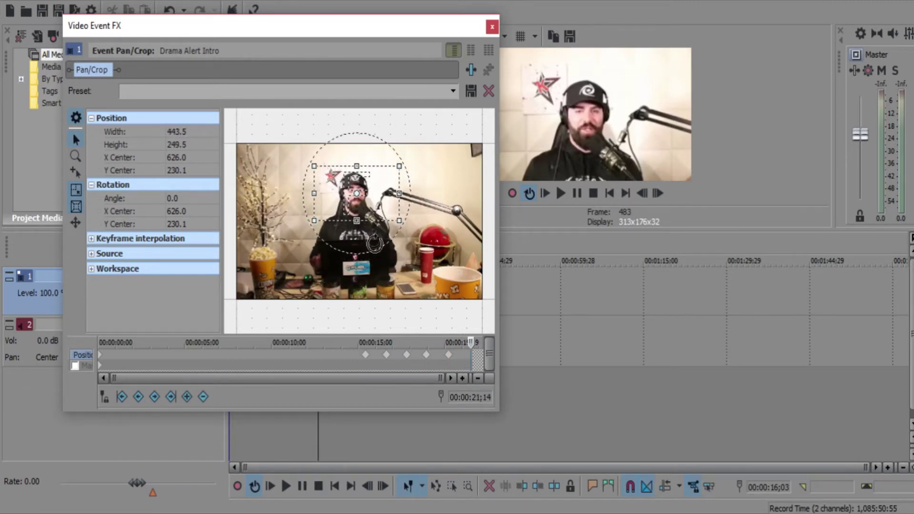
pyautogui.click(365, 356)
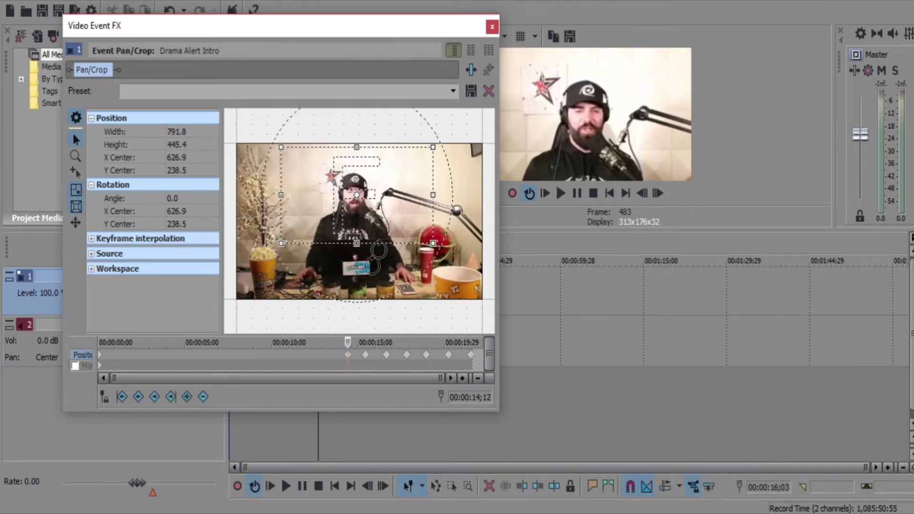
pyautogui.click(330, 357)
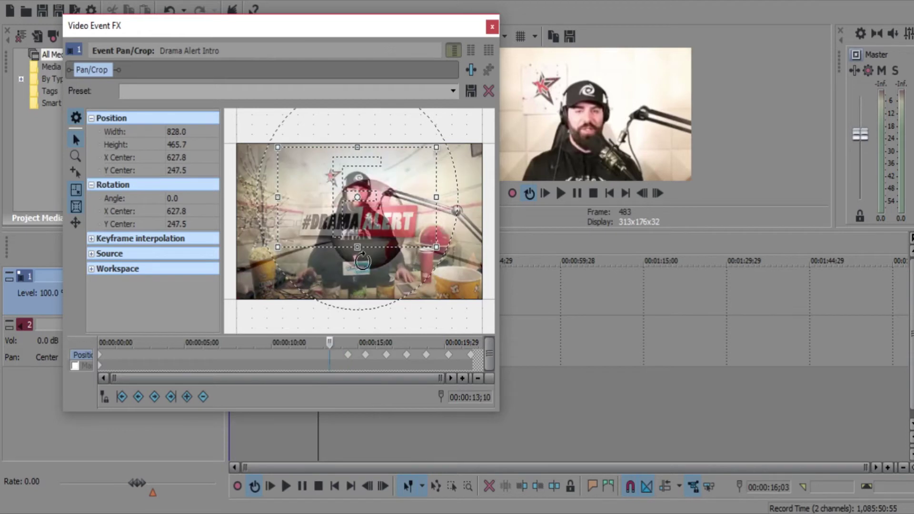